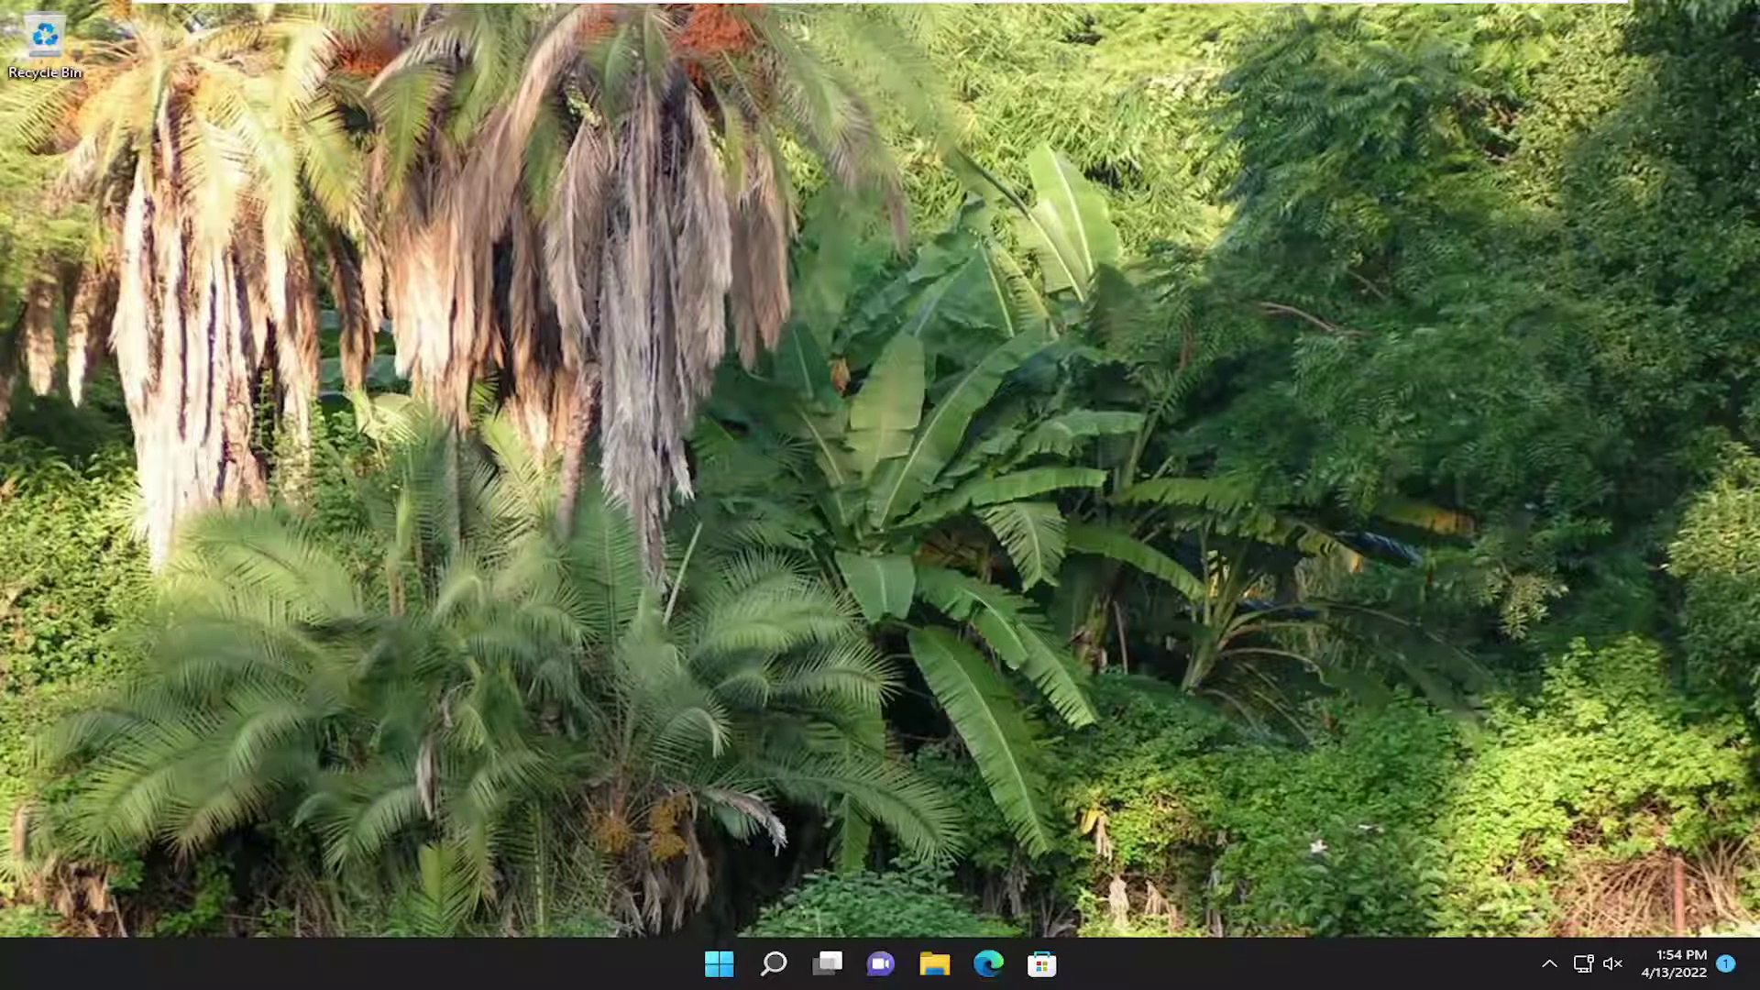
# Run the troubleshooter from the Microsoft Print to PDF printer page in Printers & scanners.
pyautogui.click(779, 967)
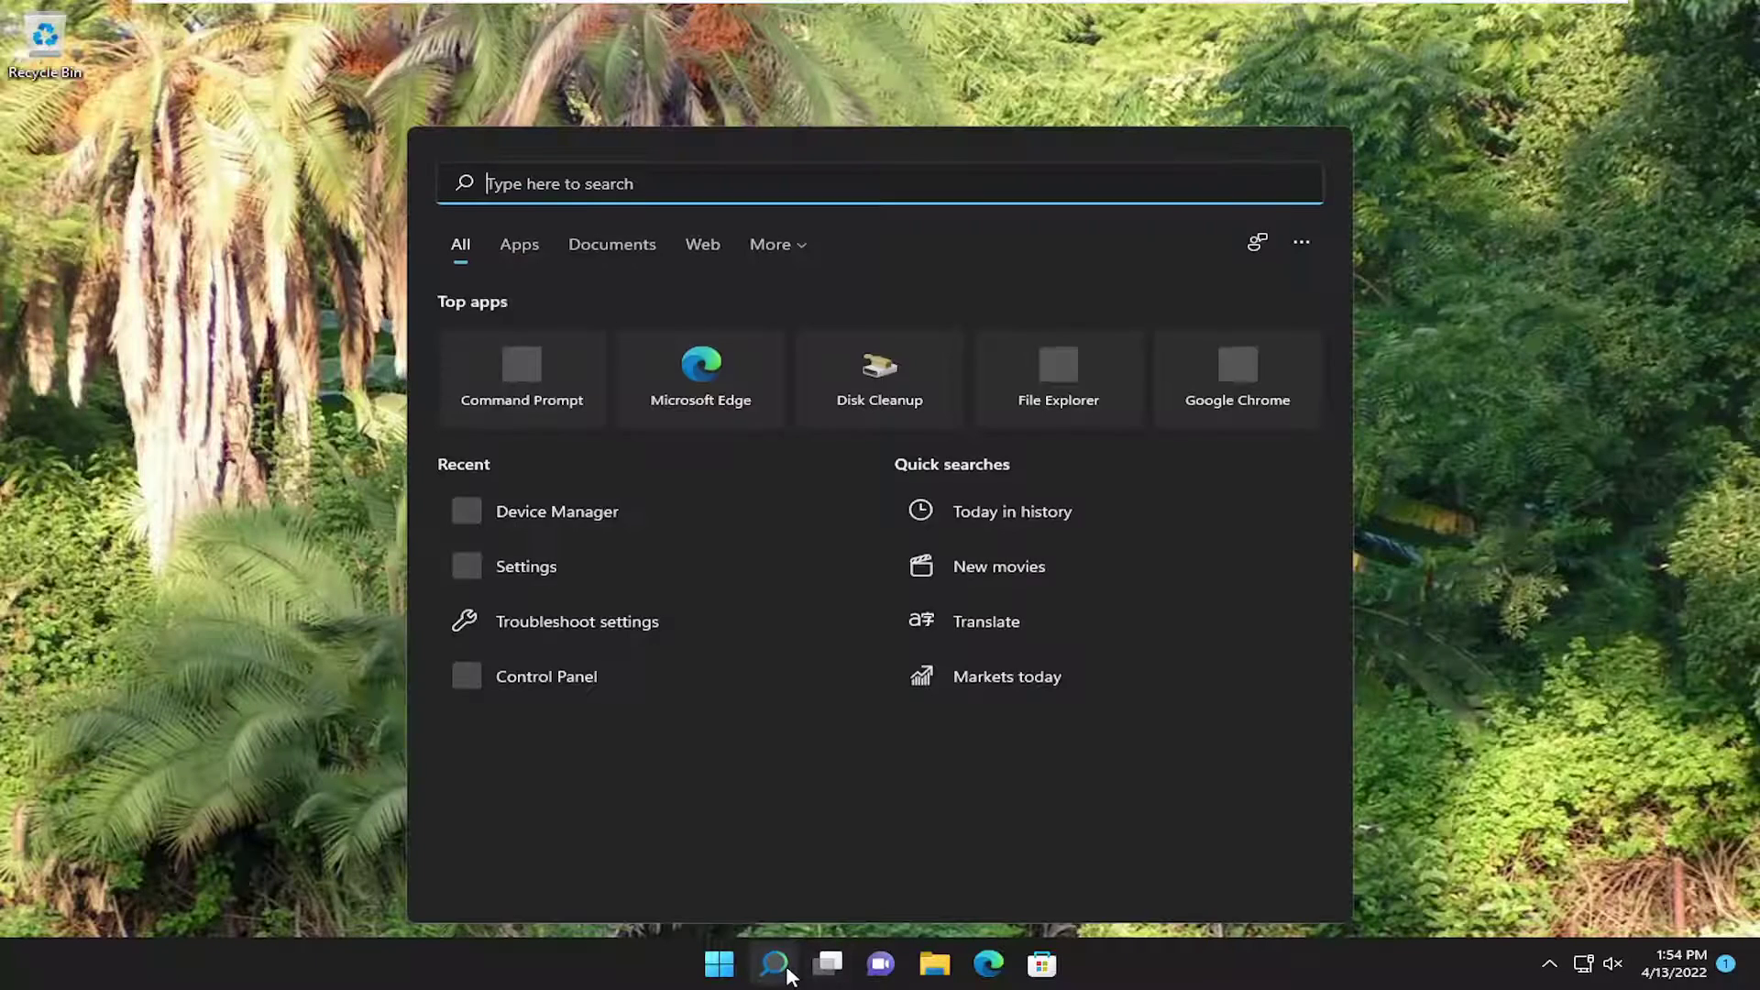
pyautogui.write('printer')
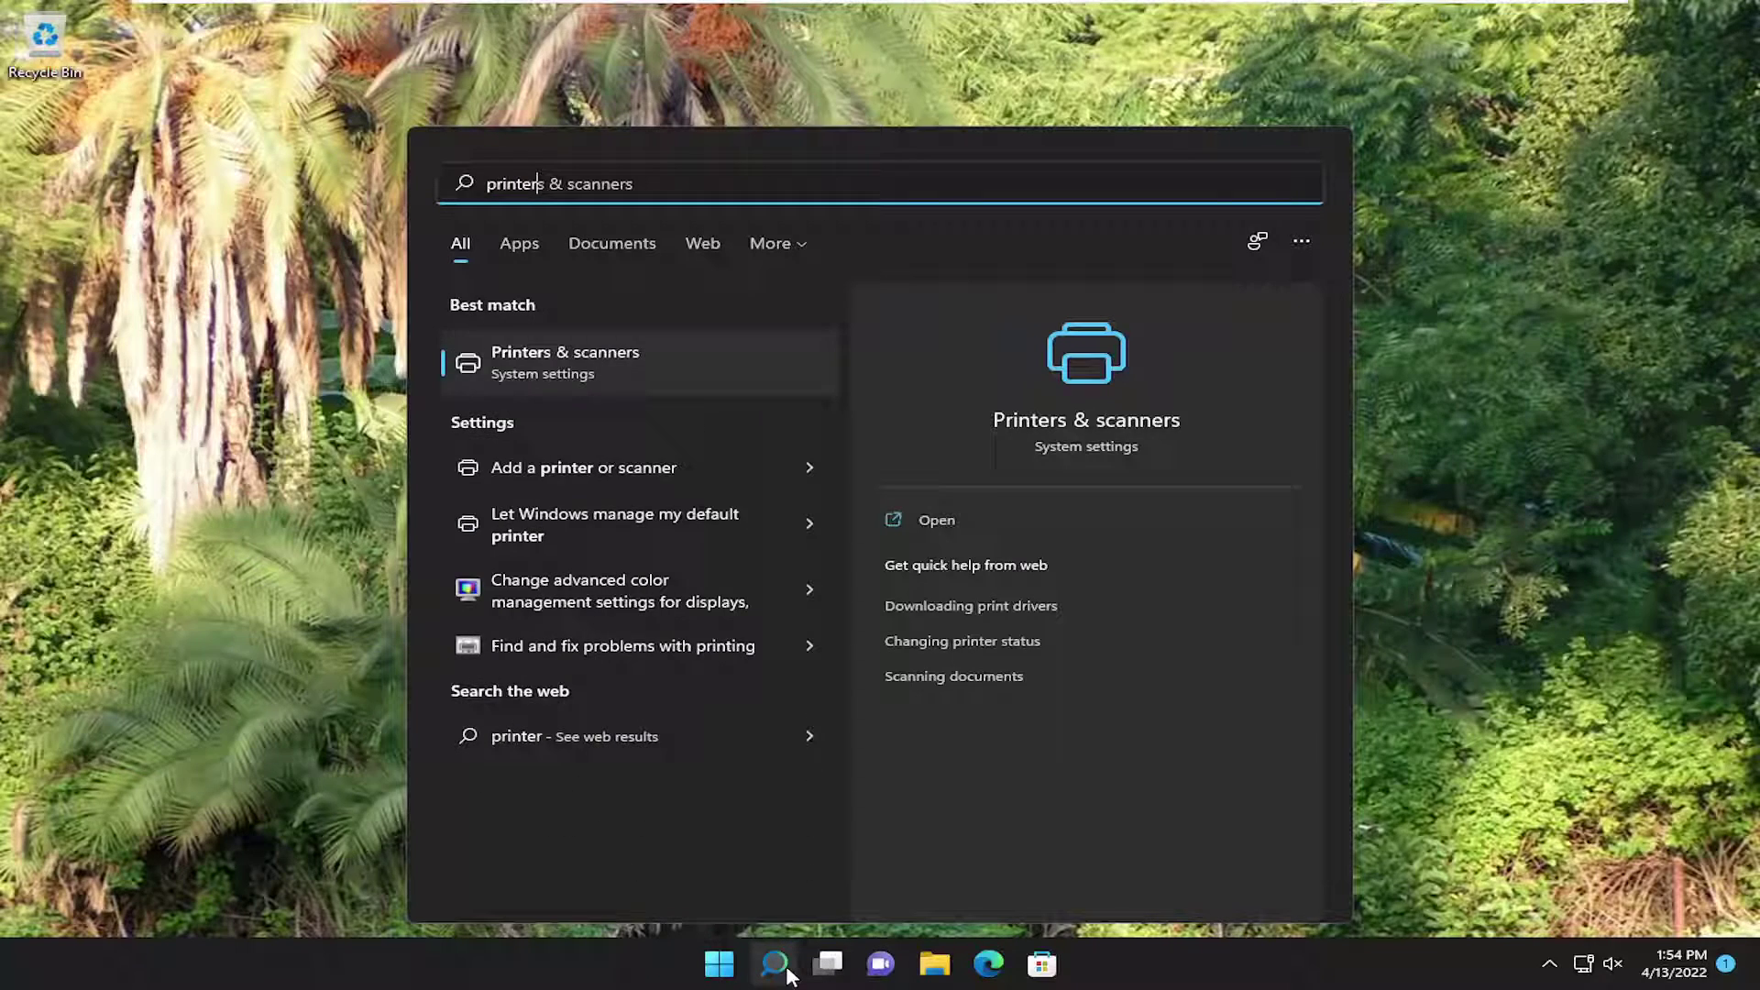
pyautogui.click(556, 362)
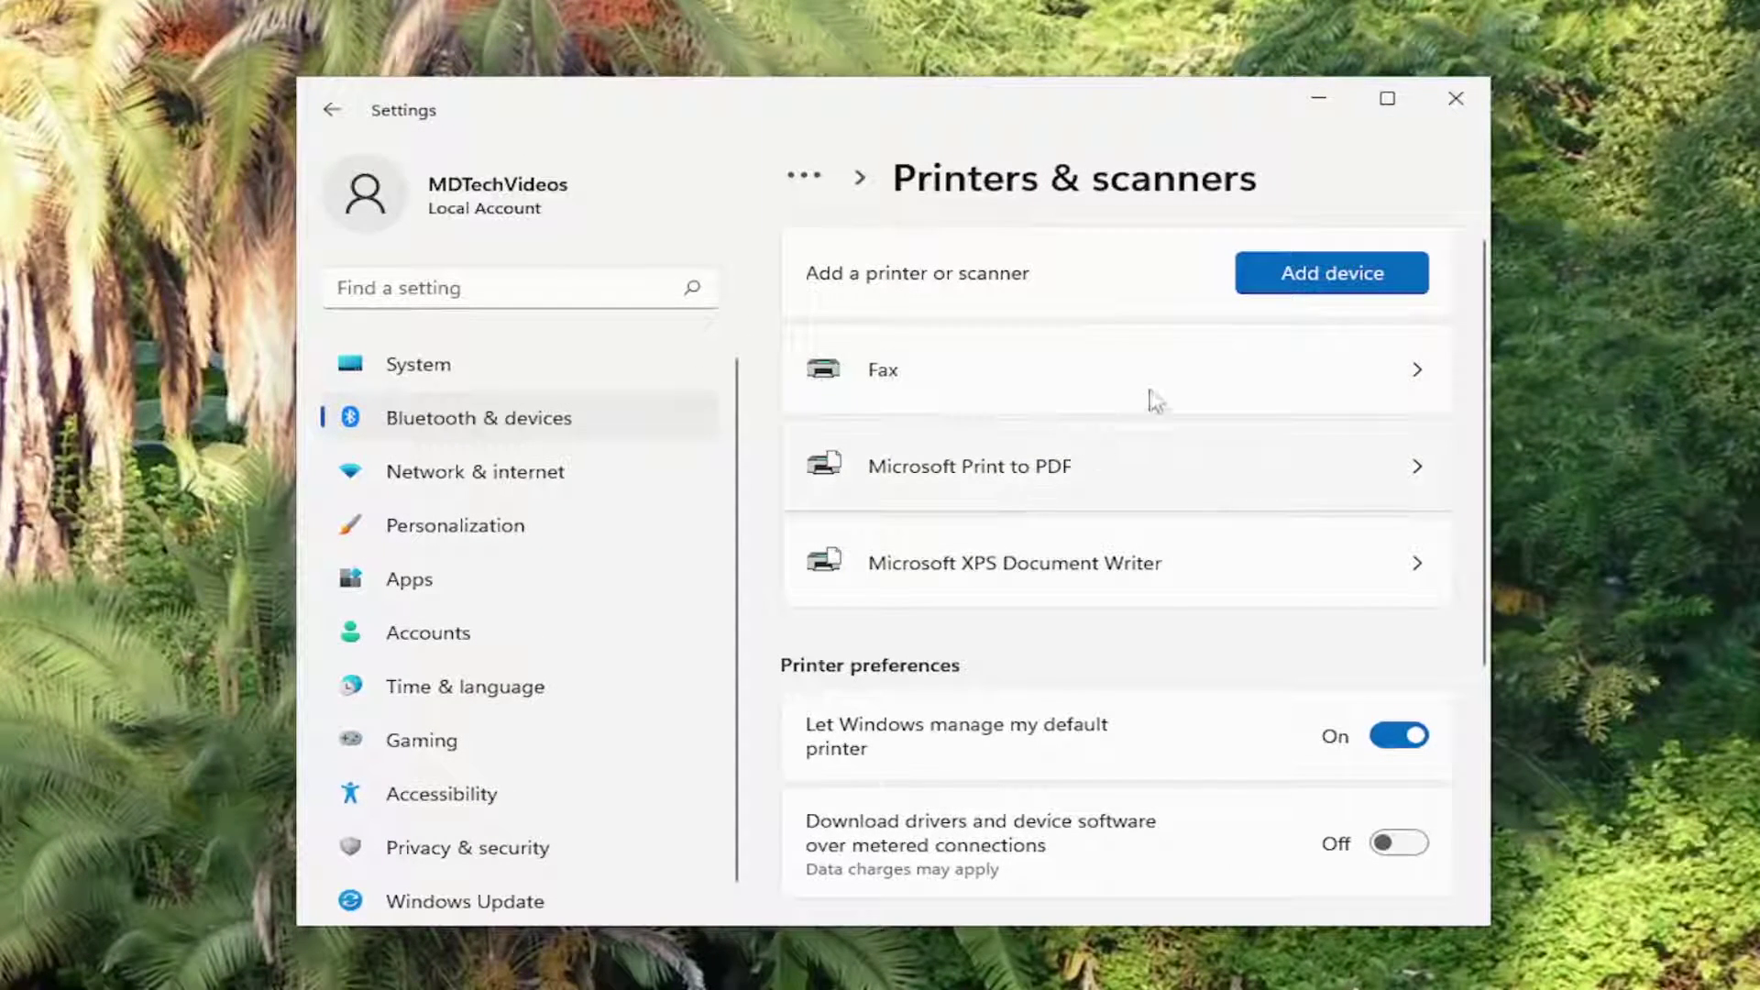
pyautogui.click(1135, 476)
pyautogui.scroll(-1, 977, 571)
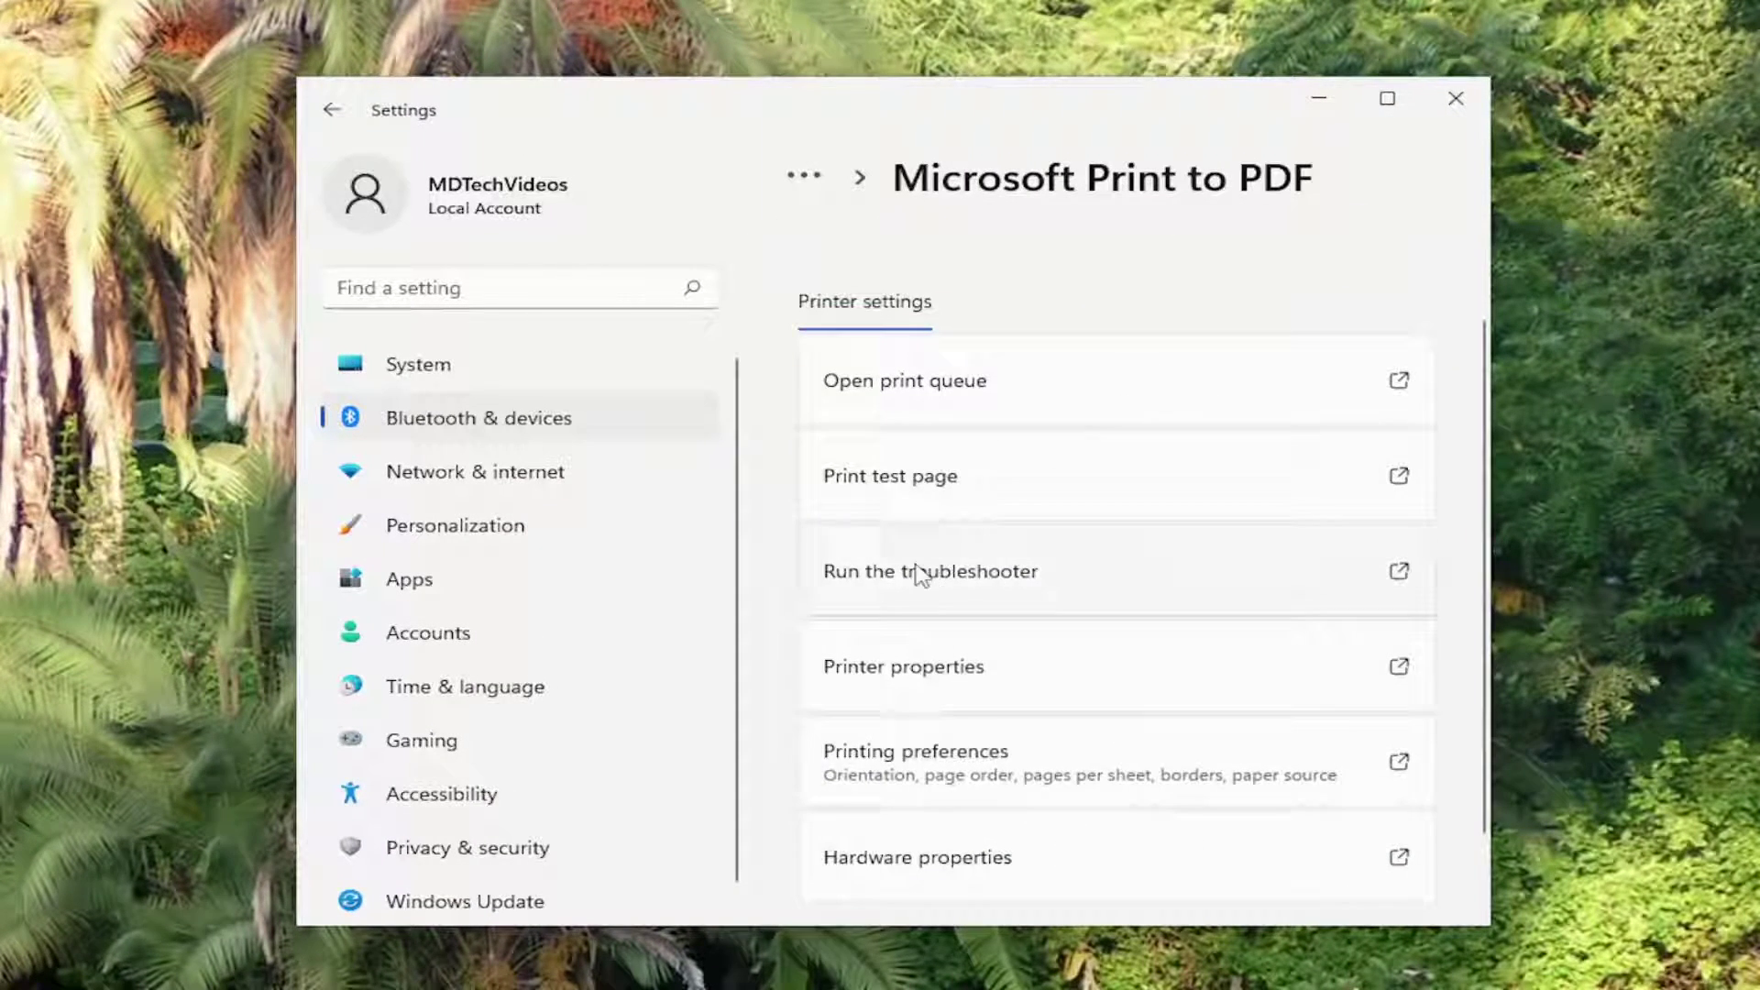
pyautogui.click(974, 580)
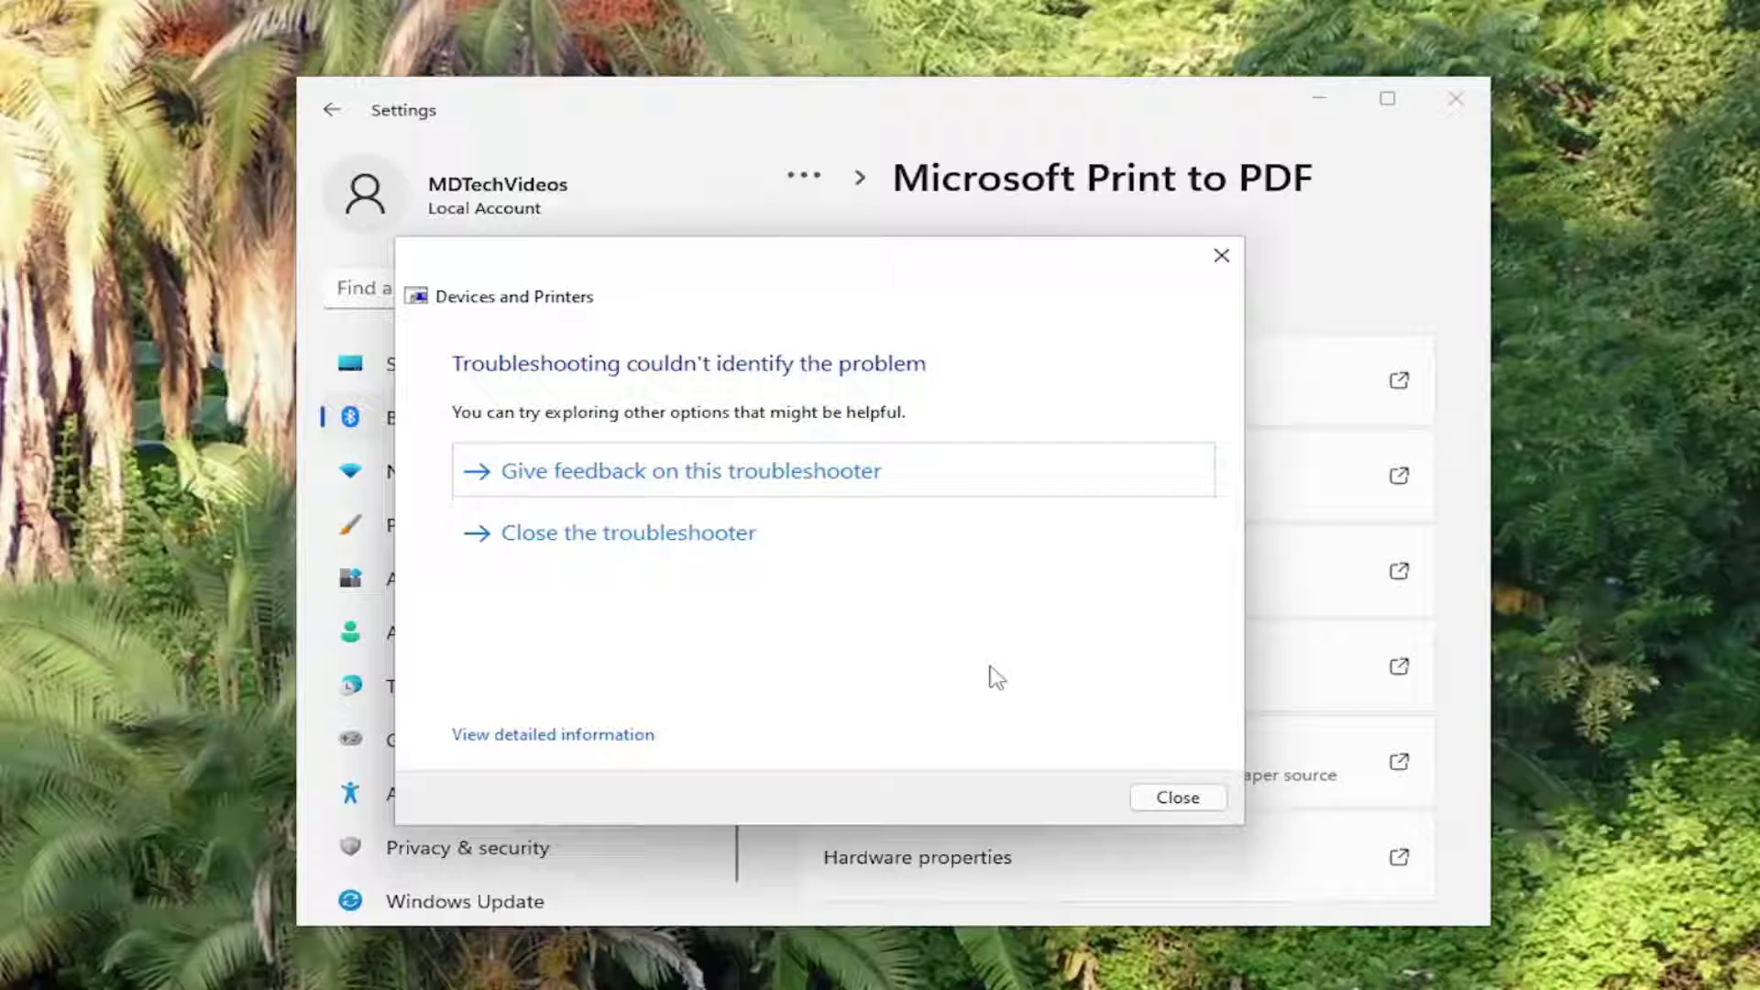
# Dismiss the troubleshooter and open Microsoft Print to PDF printing preferences, centred on screen.
pyautogui.click(1179, 798)
pyautogui.scroll(-1, 1092, 724)
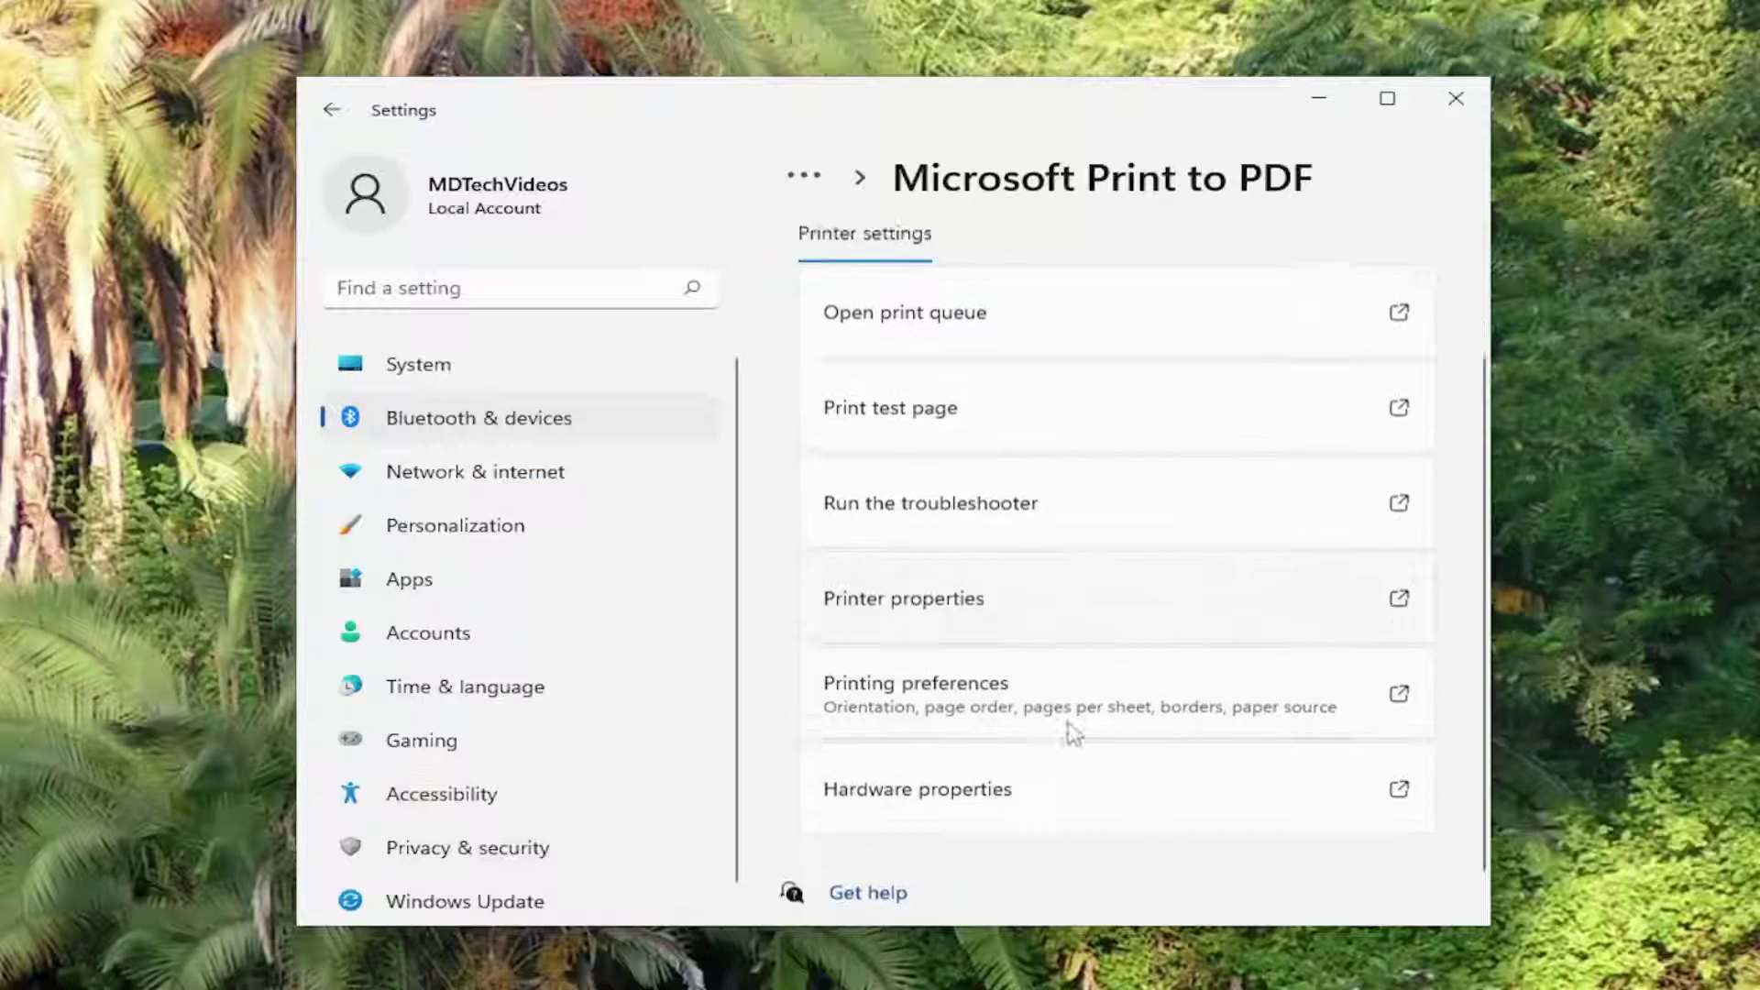
pyautogui.click(935, 660)
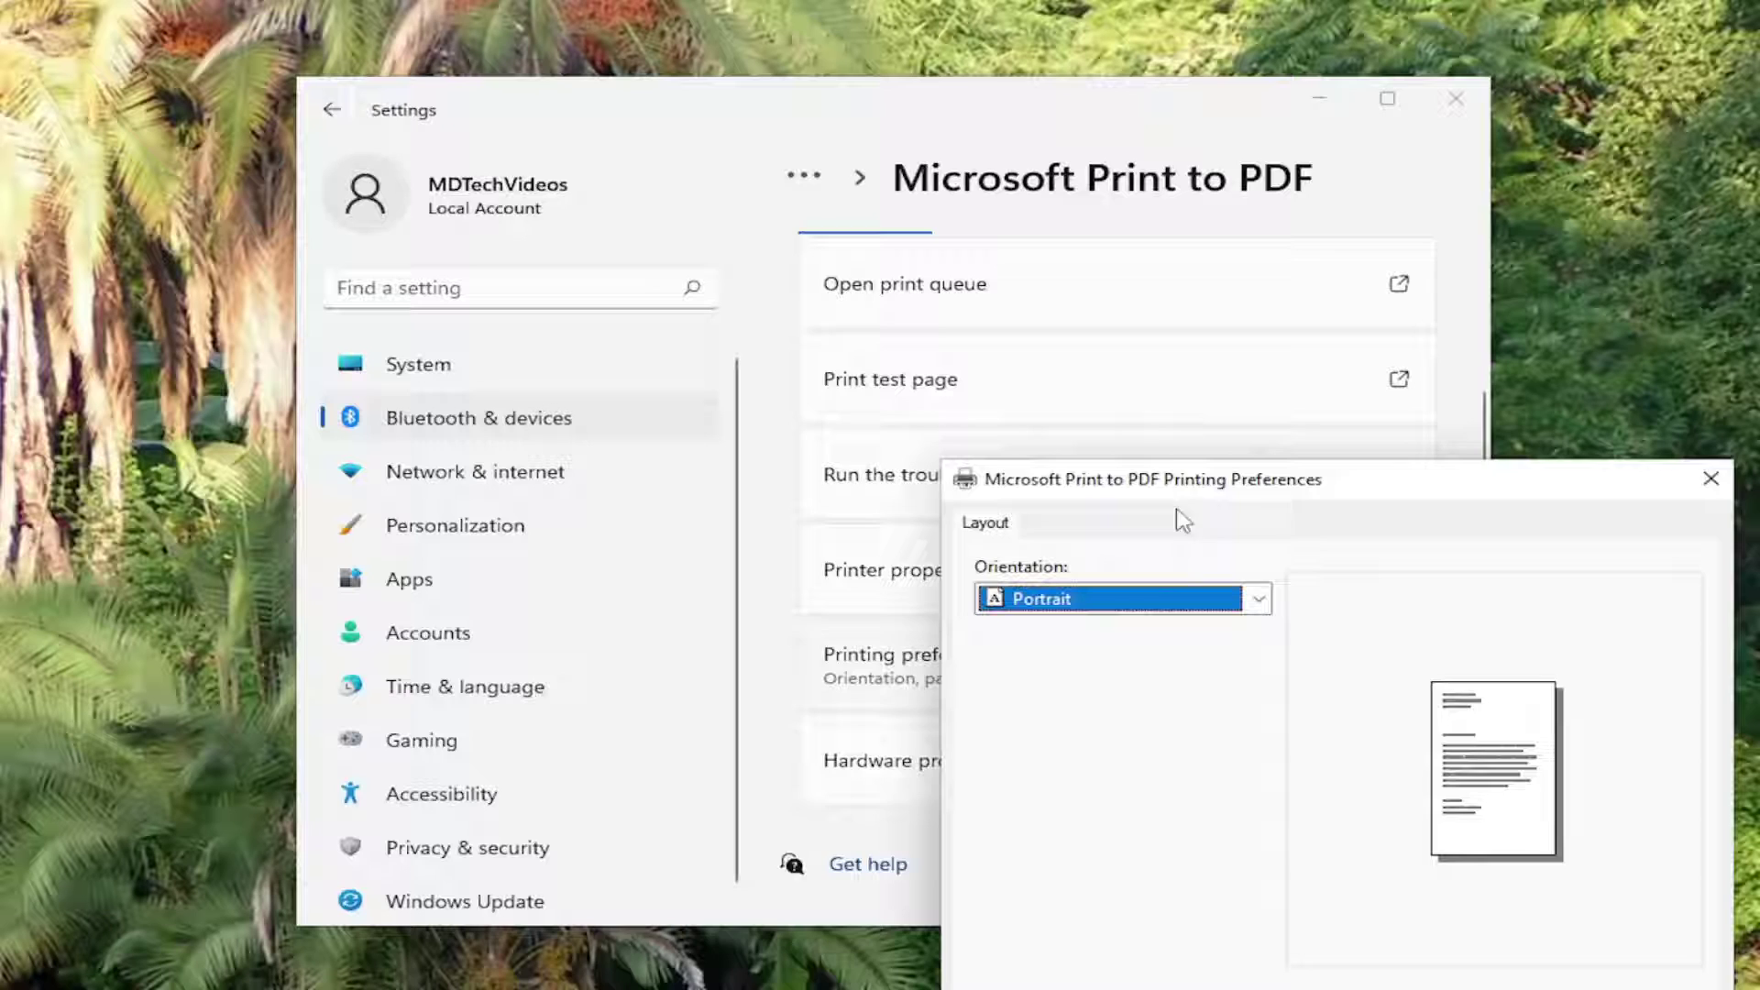
pyautogui.moveTo(1183, 498); pyautogui.dragTo(788, 392)
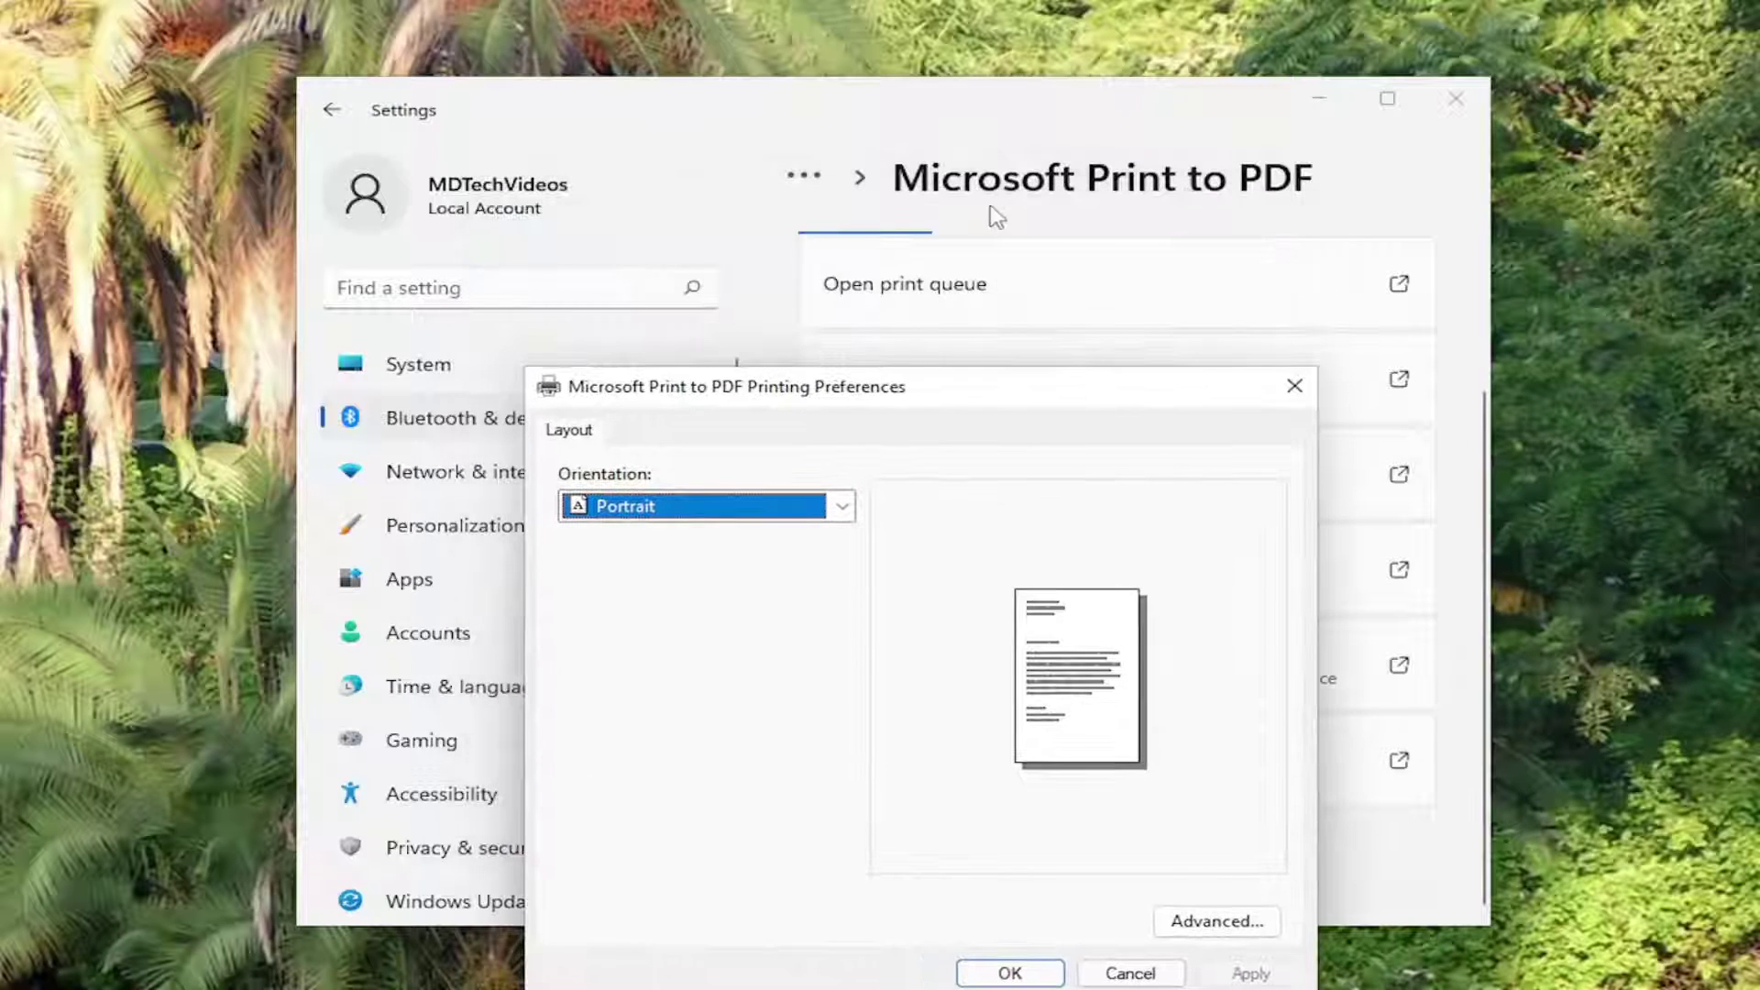
pyautogui.moveTo(904, 394); pyautogui.dragTo(871, 201)
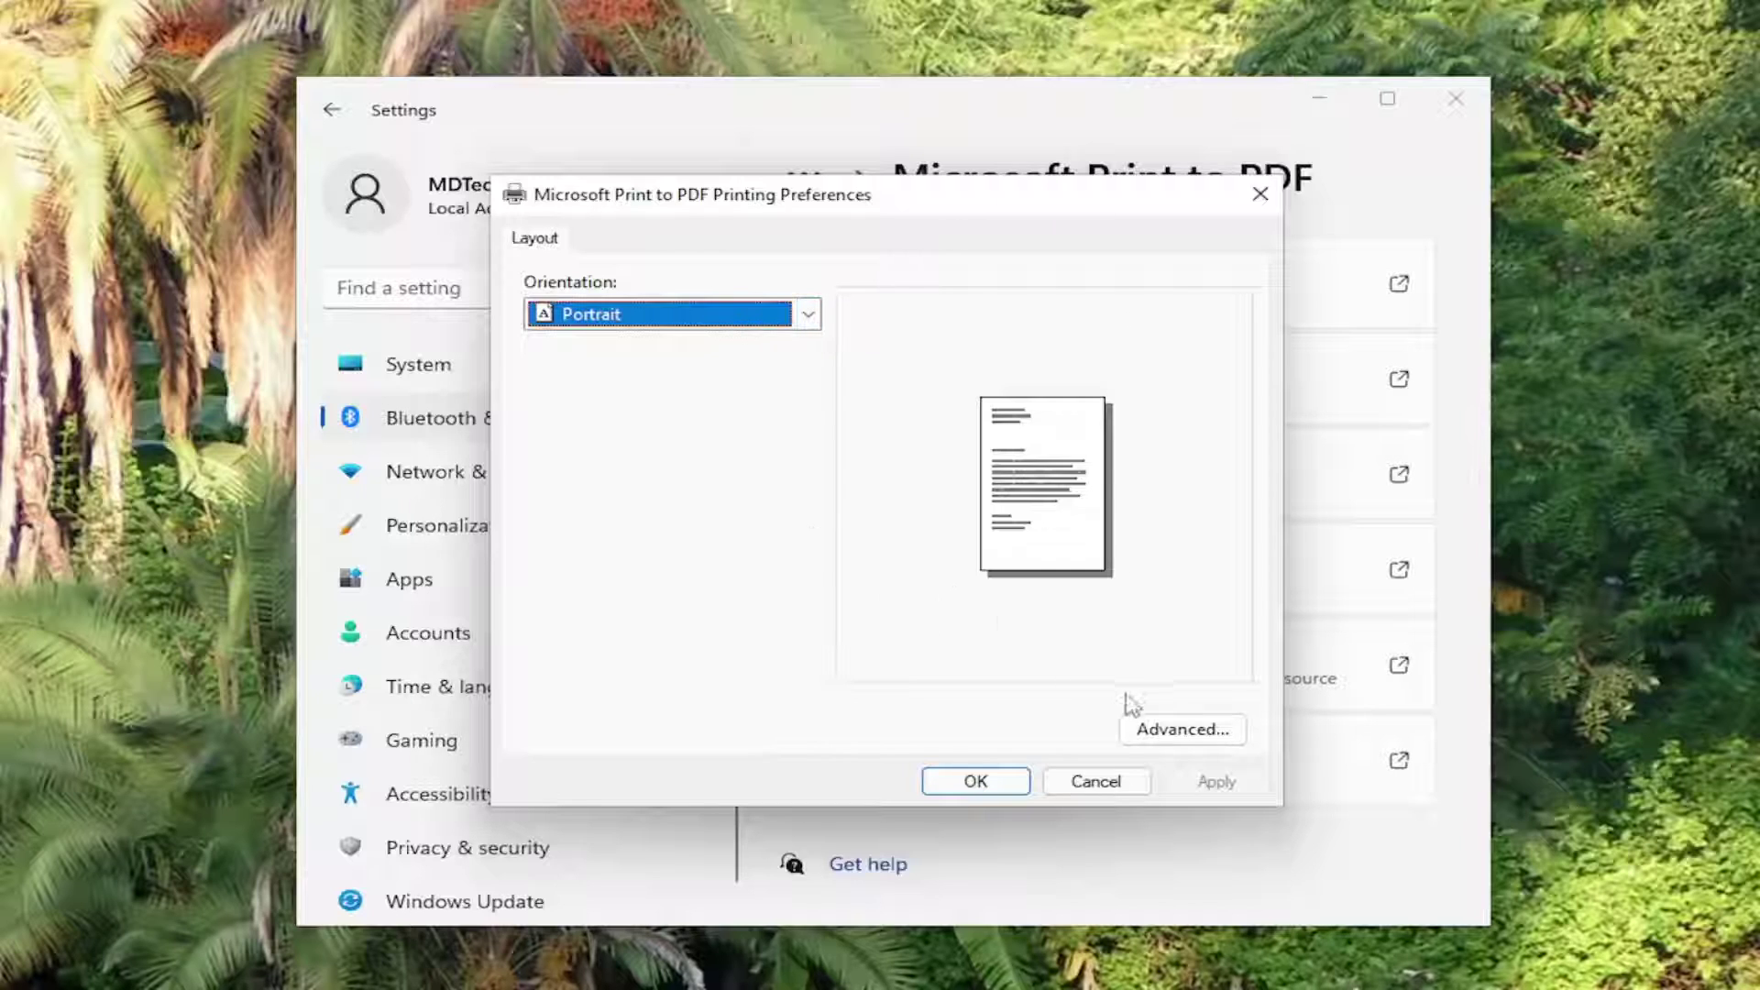
# Check the Advanced Options show Letter paper and 1 copy, then close them unchanged.
pyautogui.click(1166, 730)
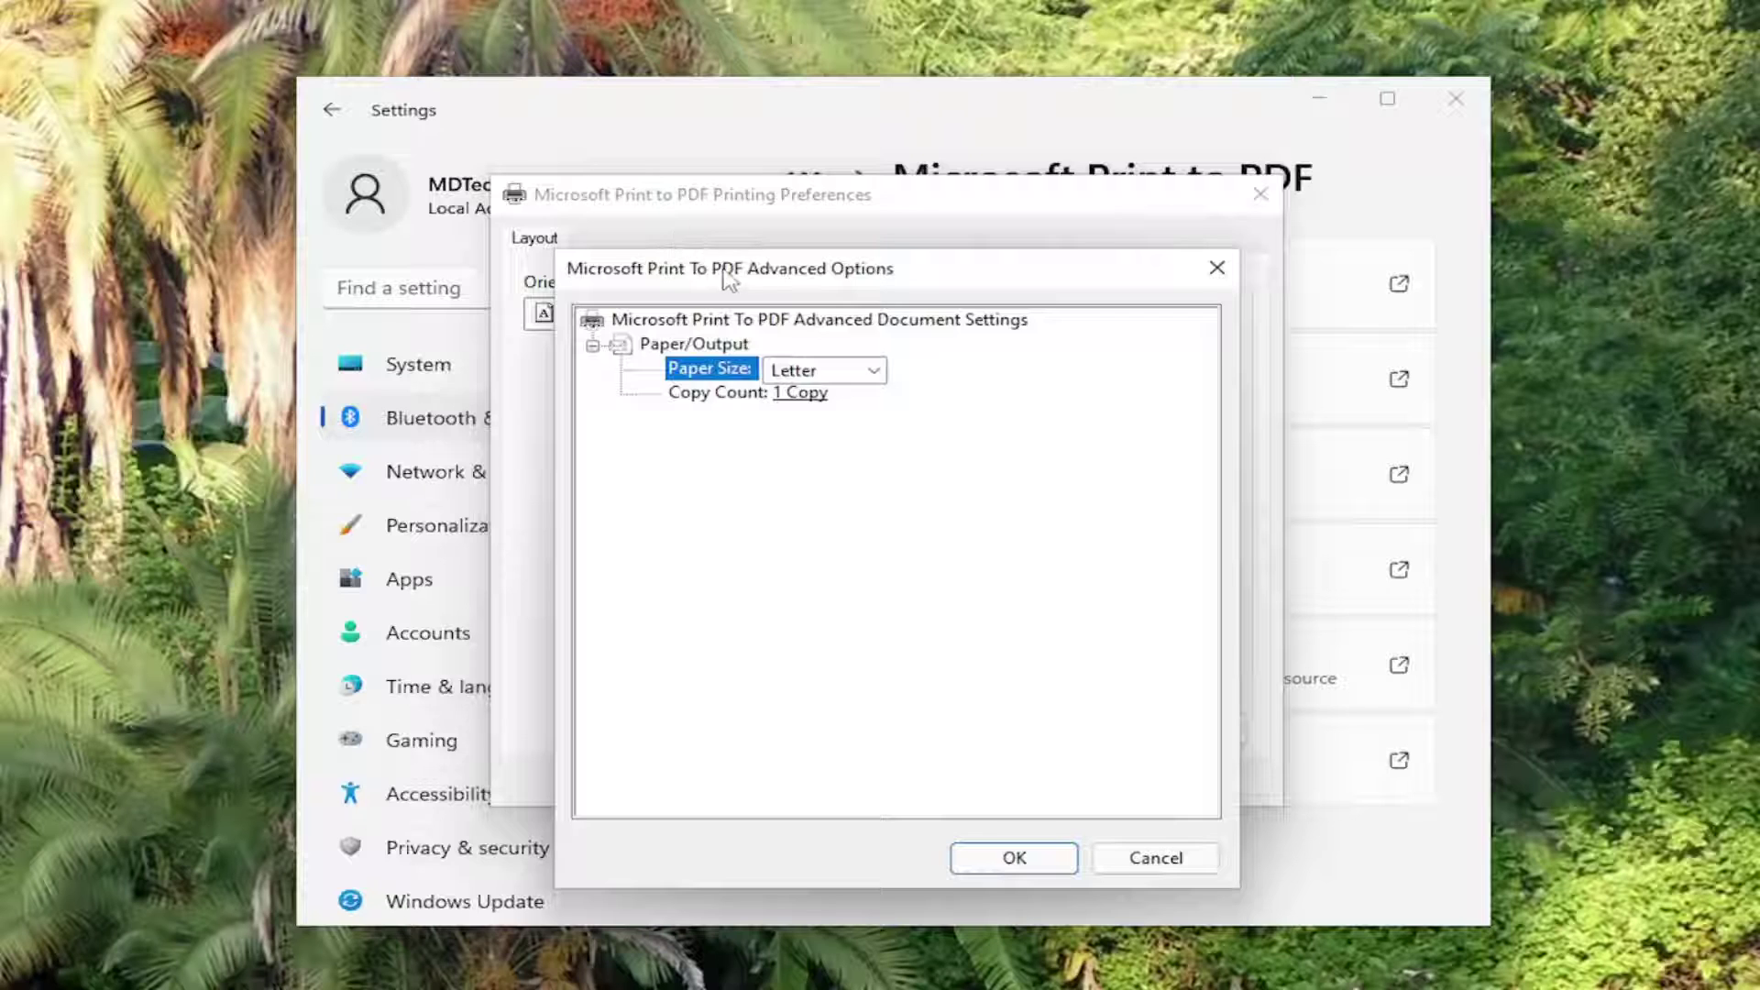
pyautogui.moveTo(727, 280); pyautogui.dragTo(699, 226)
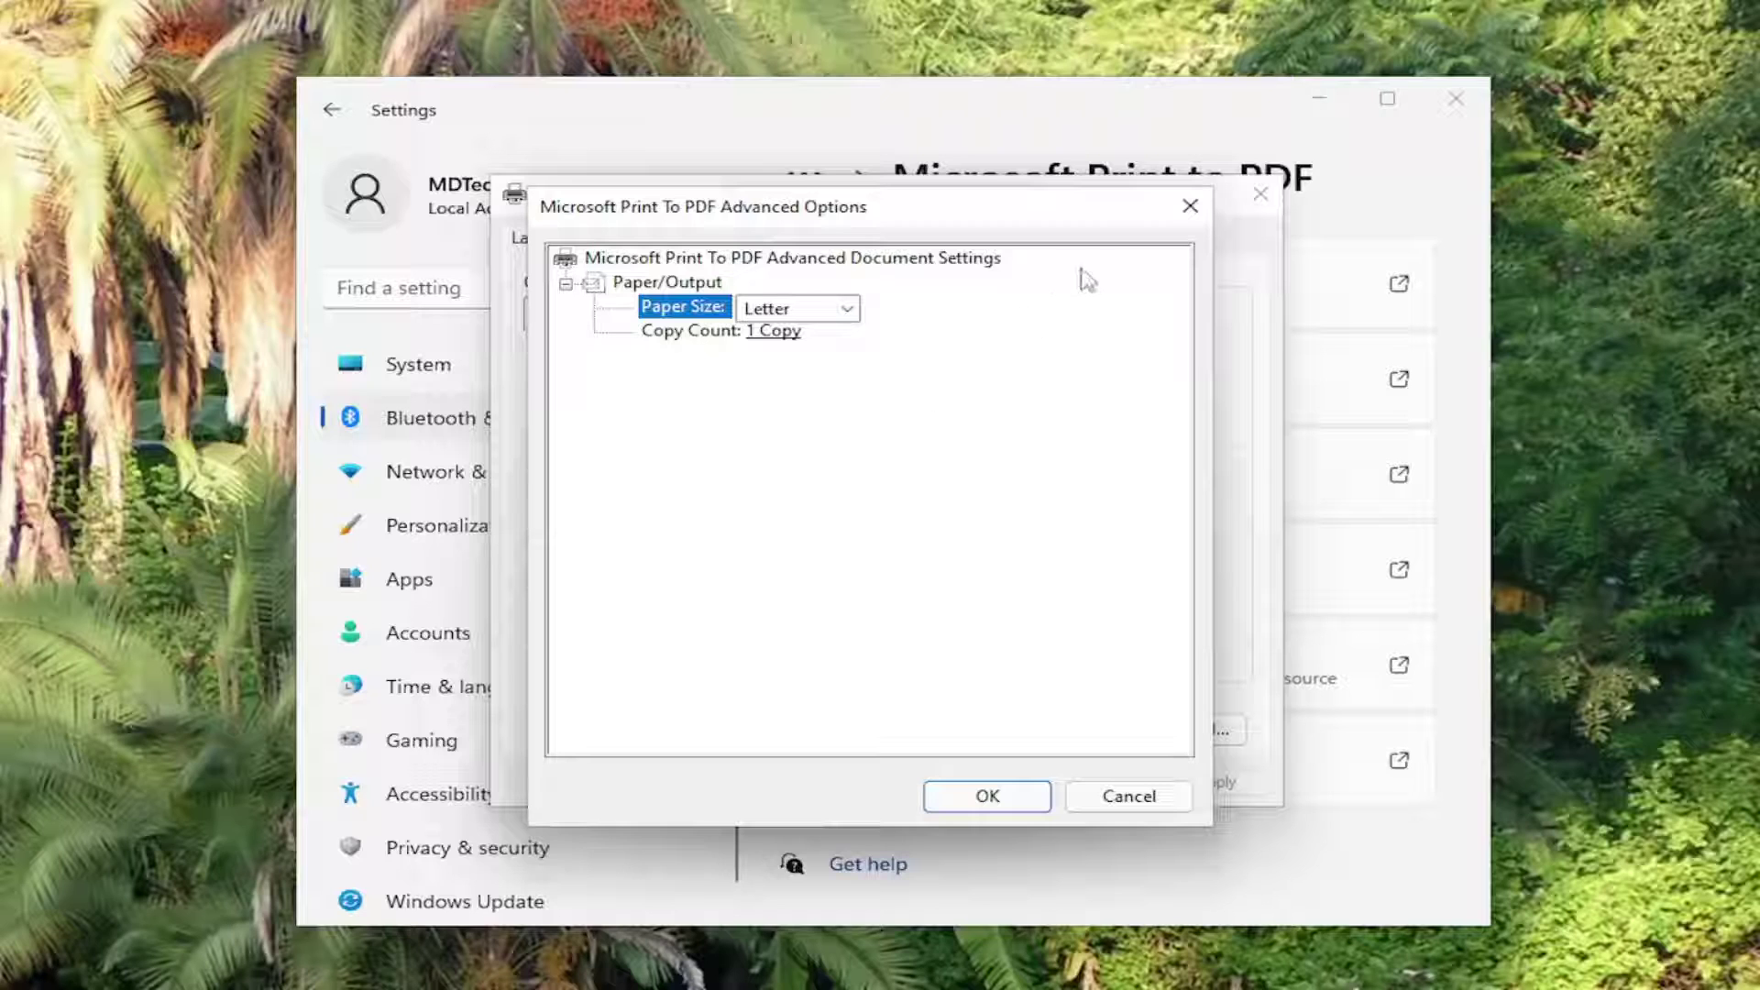
pyautogui.click(1189, 204)
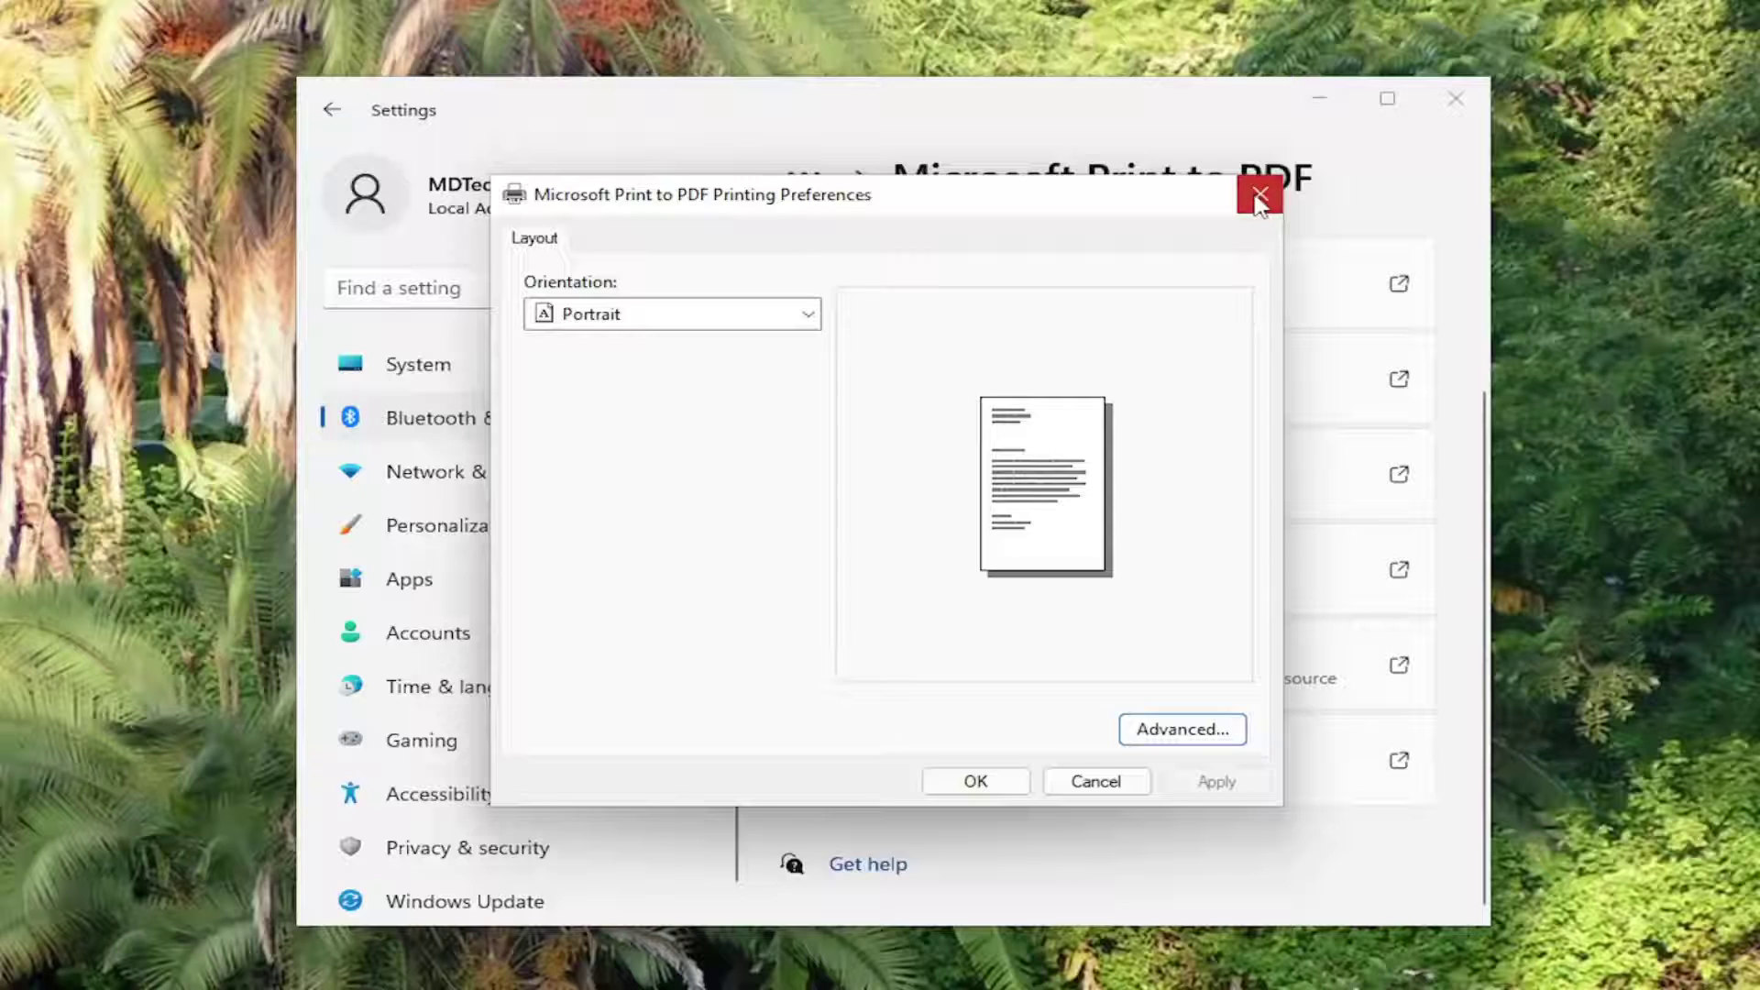
# Close the Microsoft Print to PDF Printing Preferences dialog and the Settings window.
pyautogui.click(1259, 199)
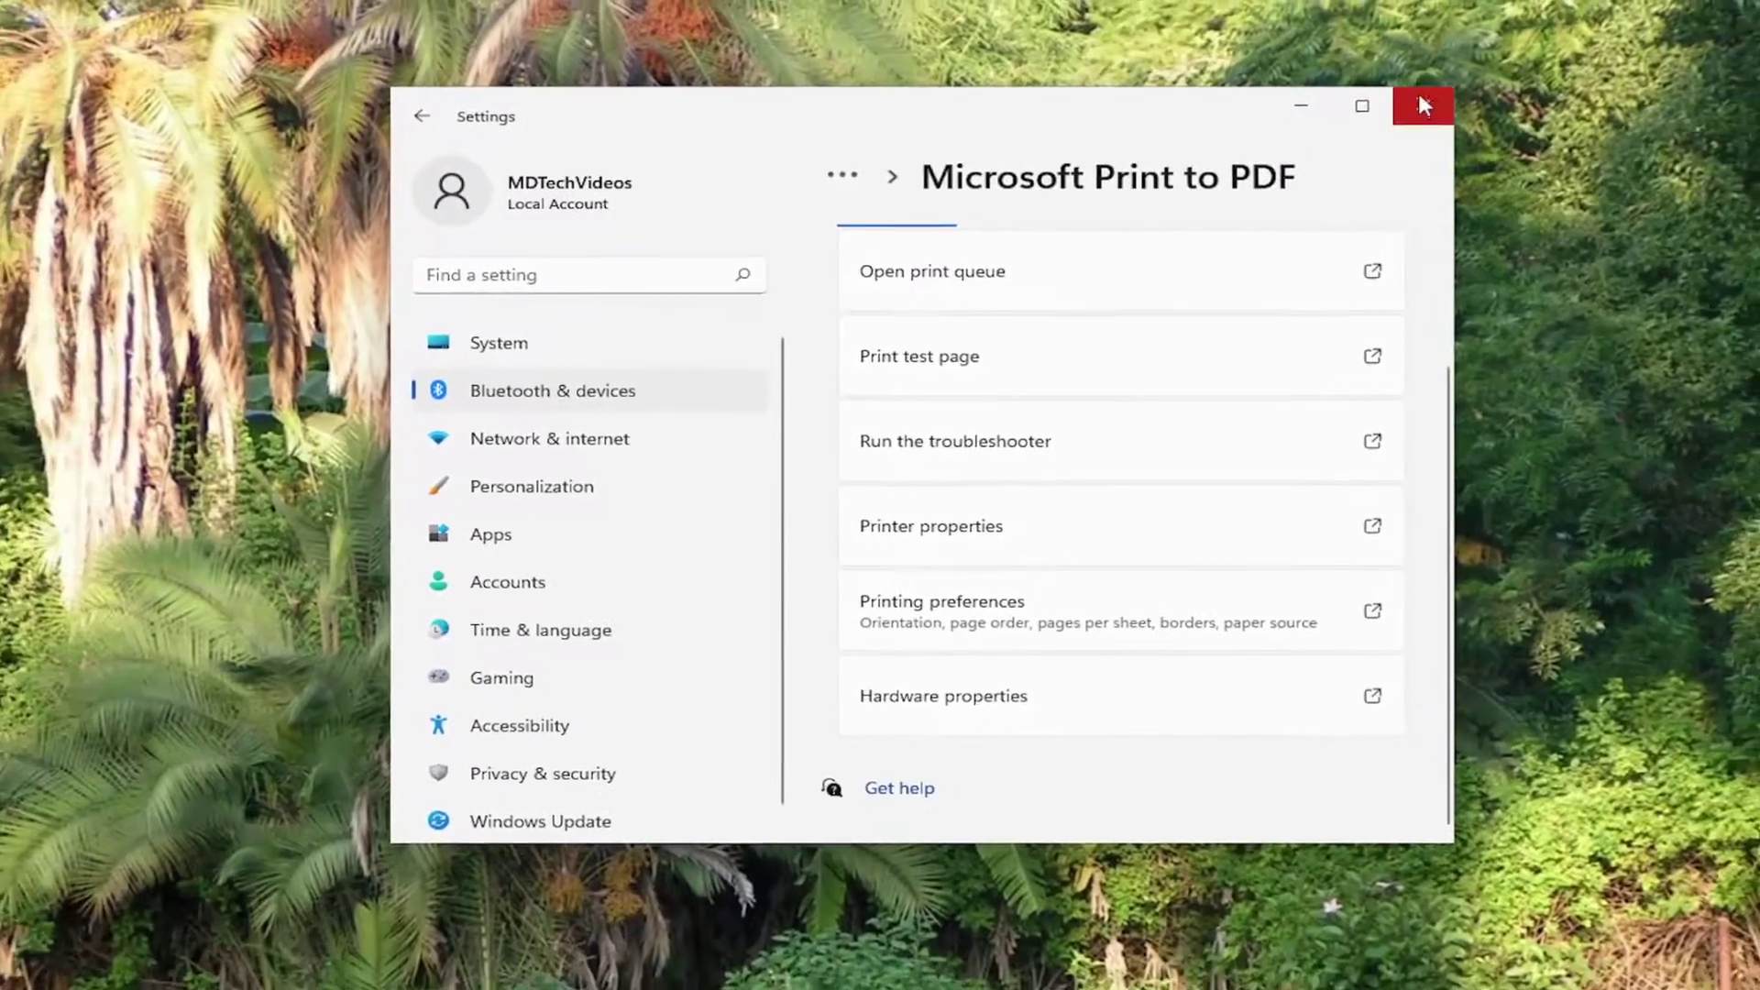
pyautogui.click(1397, 116)
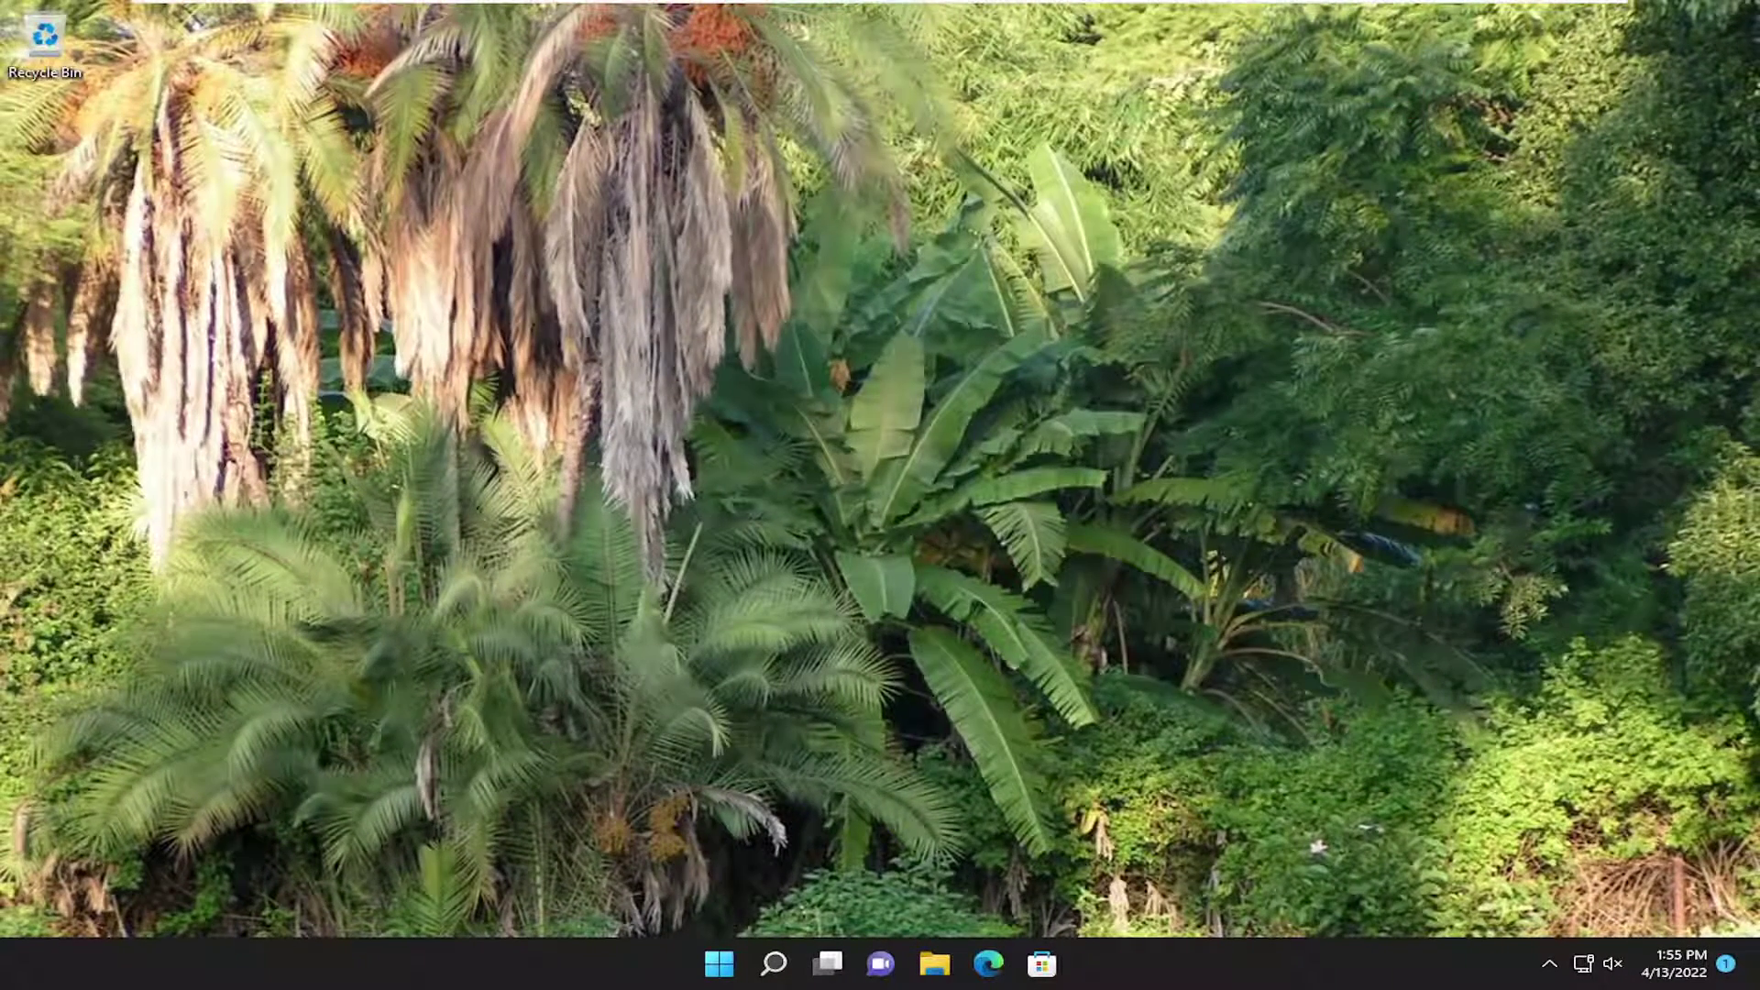